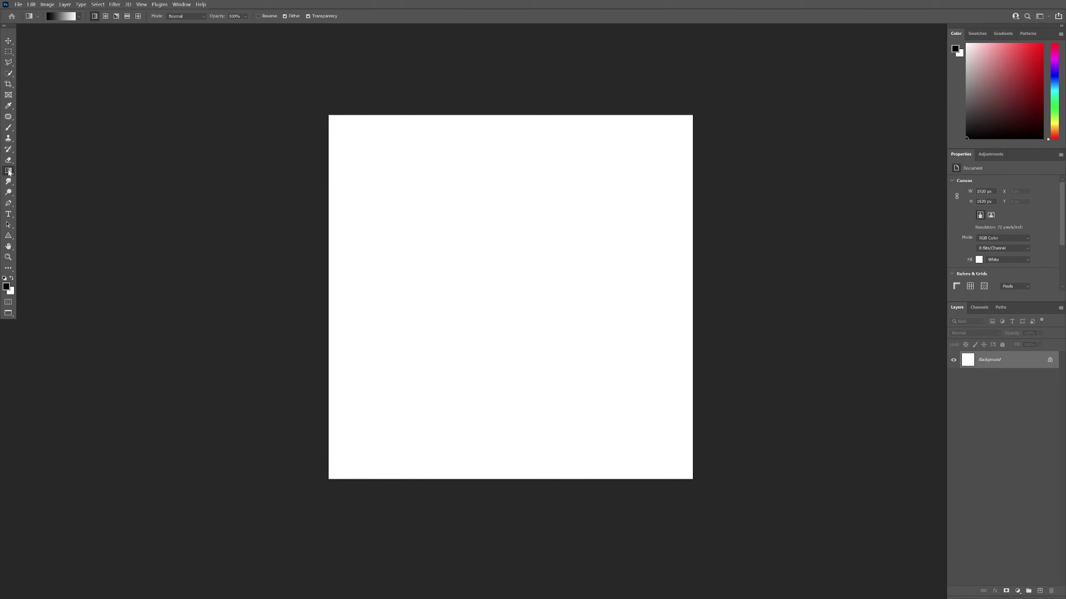
# Switch to the Paint Bucket tool to fill the canvas with black
pyautogui.click(51, 183)
# Fill the canvas black, then set up a white brush of about 676 px at 0% hardness
pyautogui.click(501, 201)
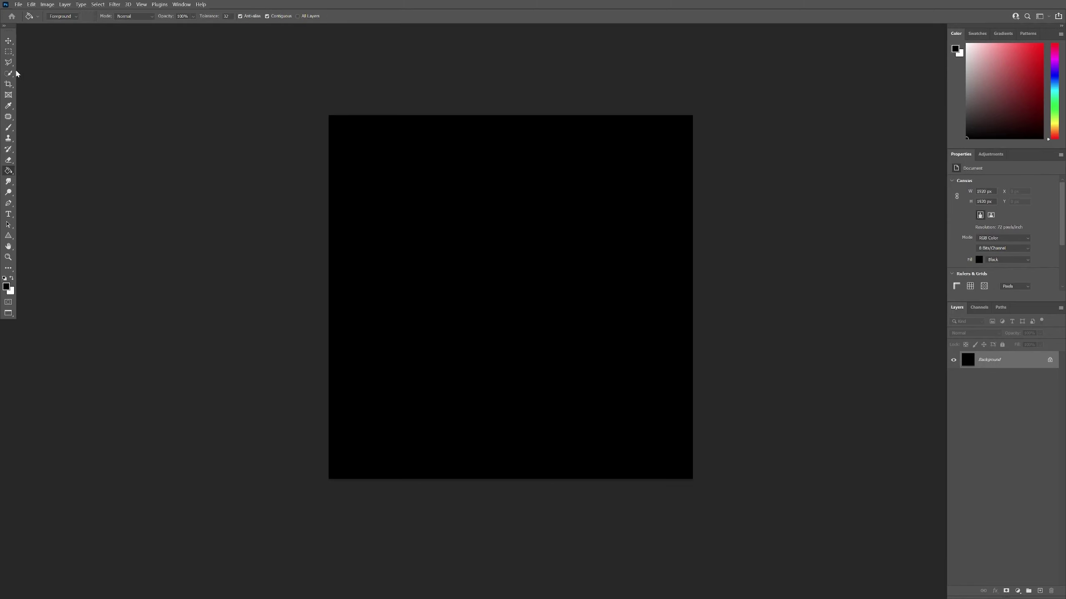
pyautogui.click(9, 41)
pyautogui.press('b')
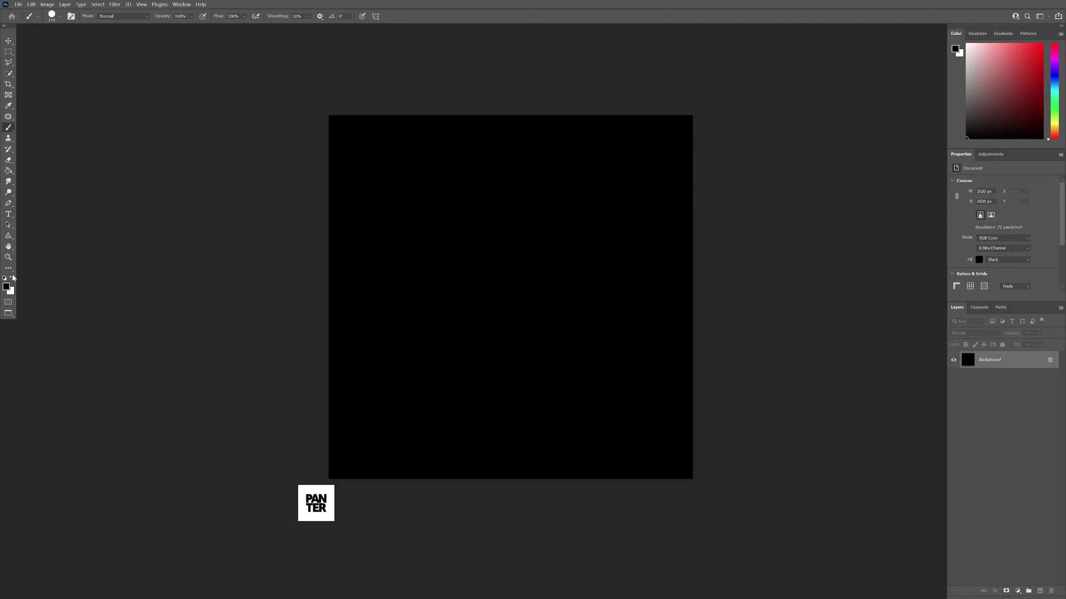
pyautogui.press('x')
pyautogui.keyDown('alt'); pyautogui.rightClick(459, 239); pyautogui.keyUp('alt')
pyautogui.moveTo(459, 239); pyautogui.dragTo(511, 244)
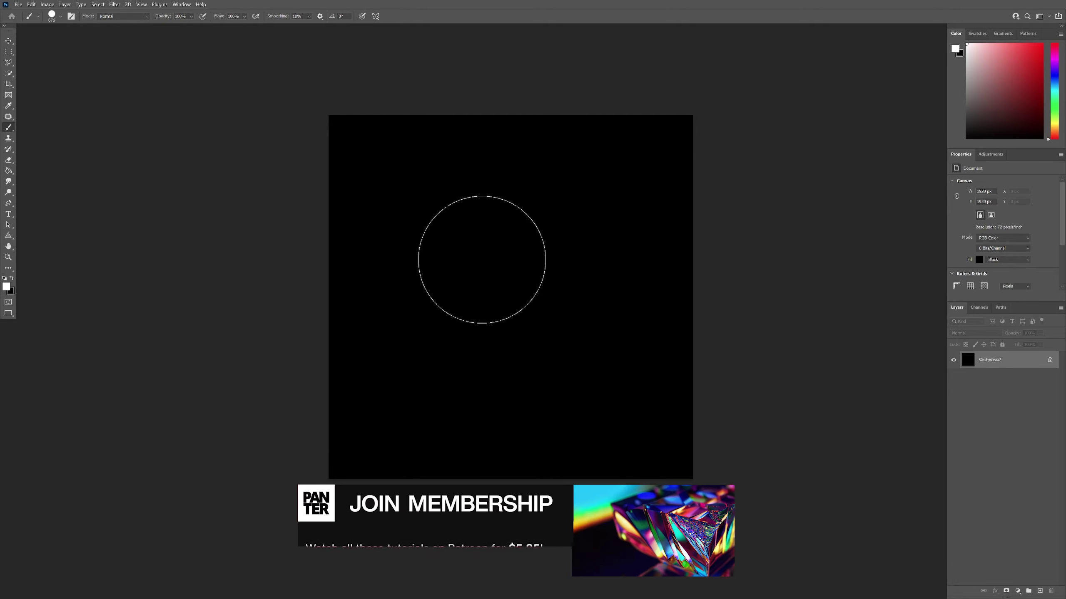
pyautogui.rightClick(551, 300)
pyautogui.moveTo(551, 299); pyautogui.dragTo(525, 300)
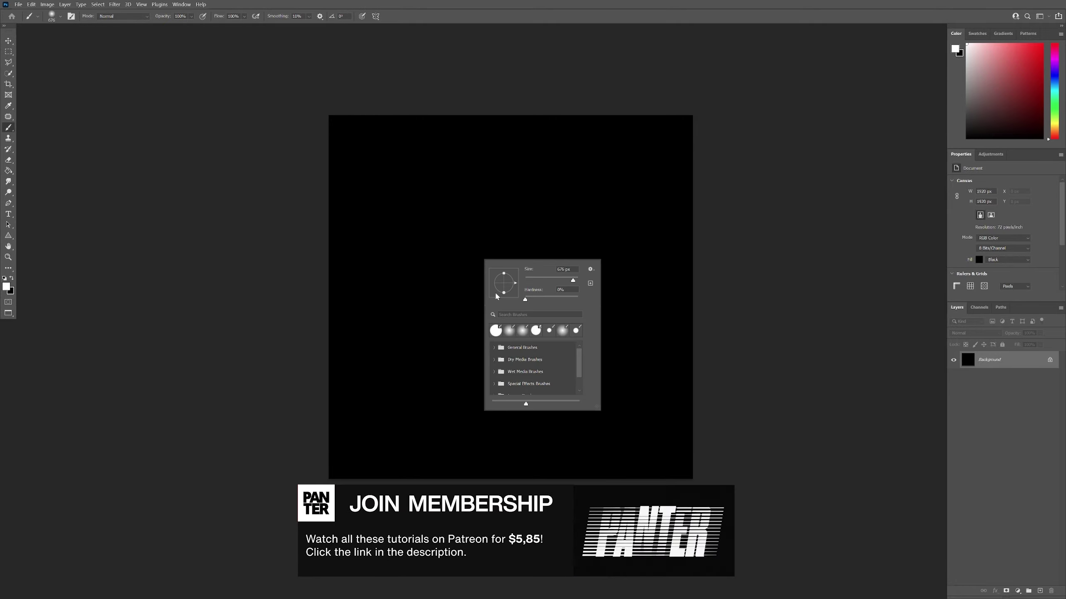
# Paint a soft white vertical stroke on the left and a smaller diagonal stroke on the right
pyautogui.moveTo(353, 121); pyautogui.dragTo(358, 475)
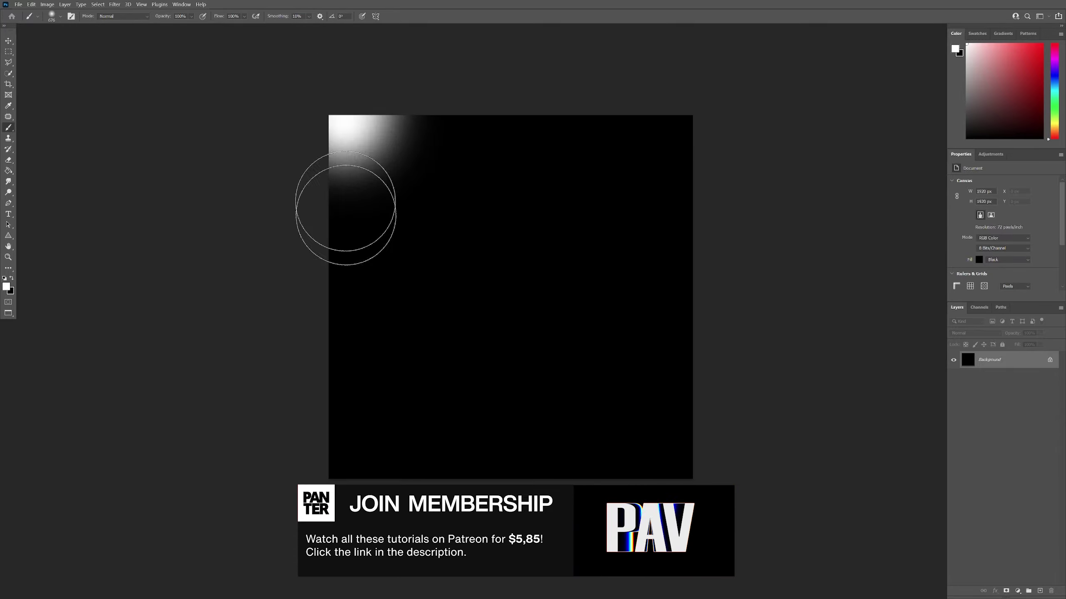
pyautogui.moveTo(610, 505); pyautogui.dragTo(564, 506)
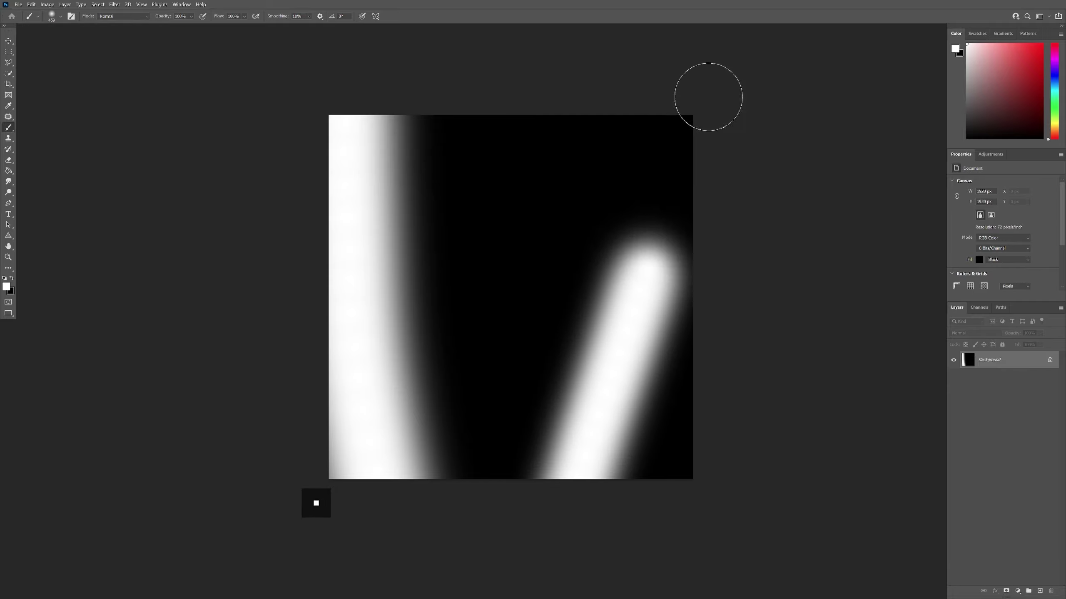
pyautogui.moveTo(564, 512); pyautogui.dragTo(707, 94)
pyautogui.press('v')
pyautogui.rightClick(985, 361)
# Convert the background layer to a smart object and adjust the Wave filter's scale settings
pyautogui.click(1019, 415)
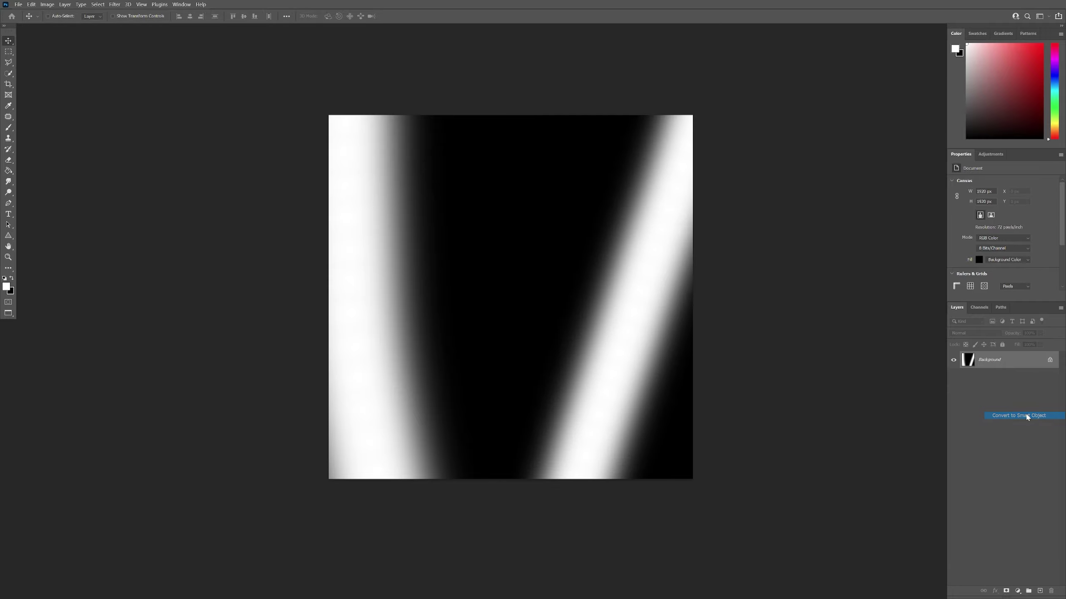
pyautogui.click(115, 5)
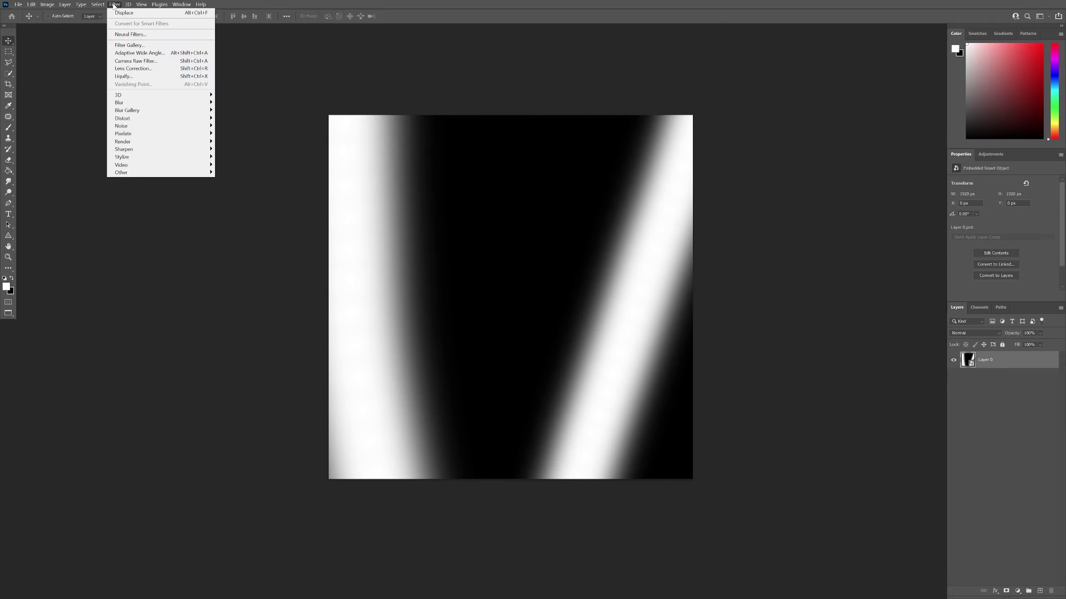
pyautogui.moveTo(123, 119)
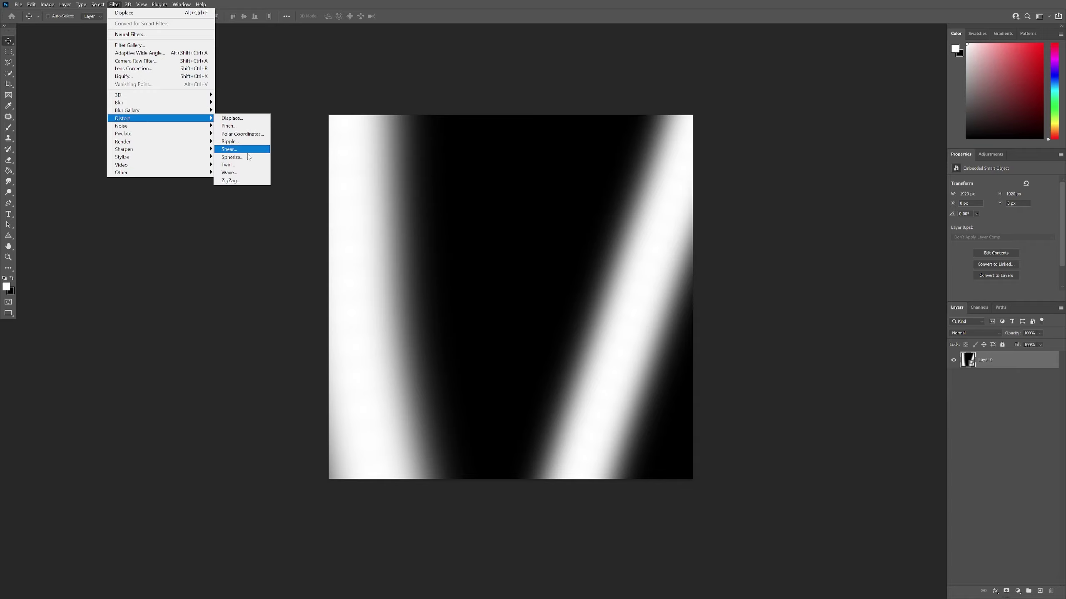
pyautogui.click(244, 173)
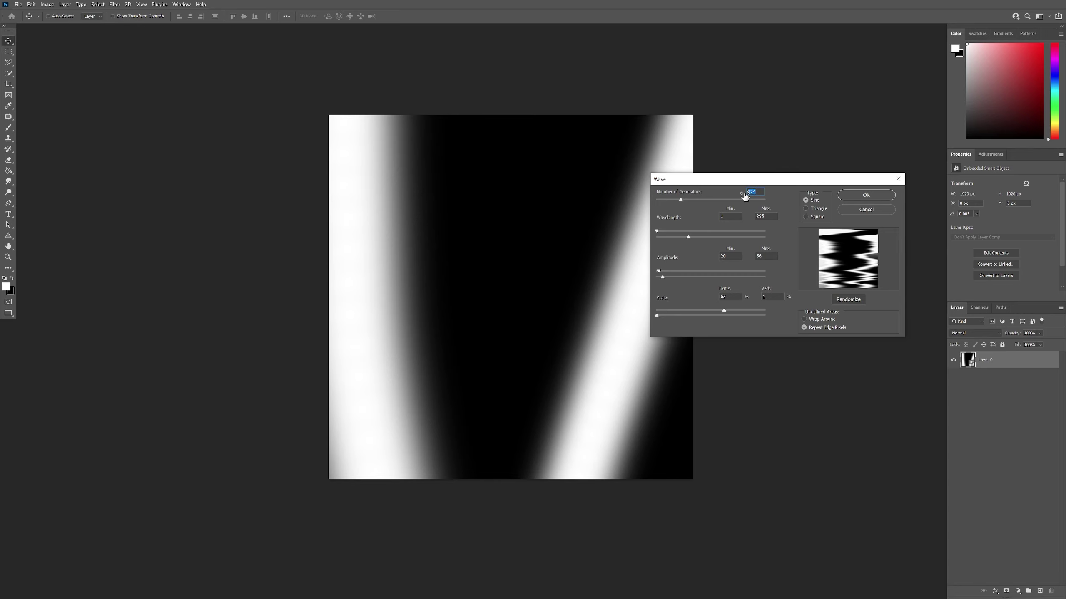
pyautogui.press('Tab')
pyautogui.doubleClick(723, 298)
# Apply the Wave filter, then Save As a Photoshop file for the displacement map
pyautogui.click(863, 198)
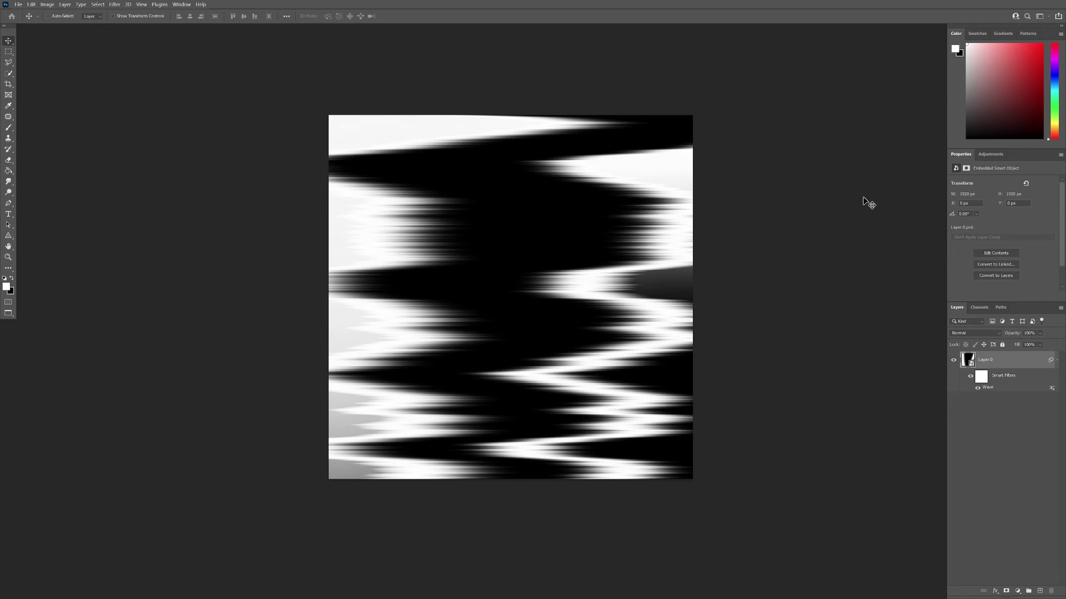
pyautogui.click(18, 5)
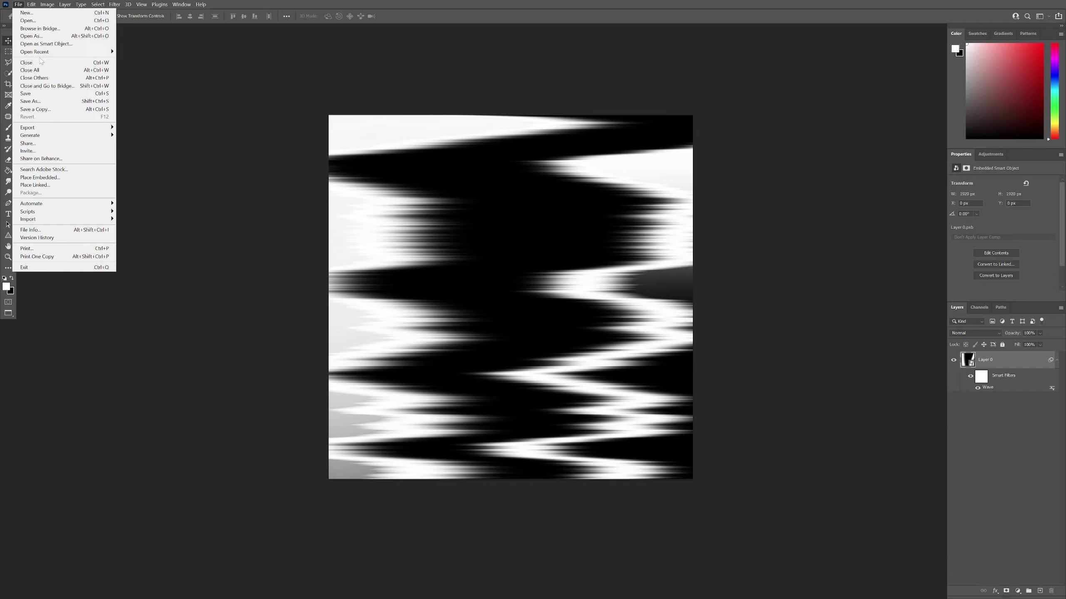
pyautogui.click(42, 101)
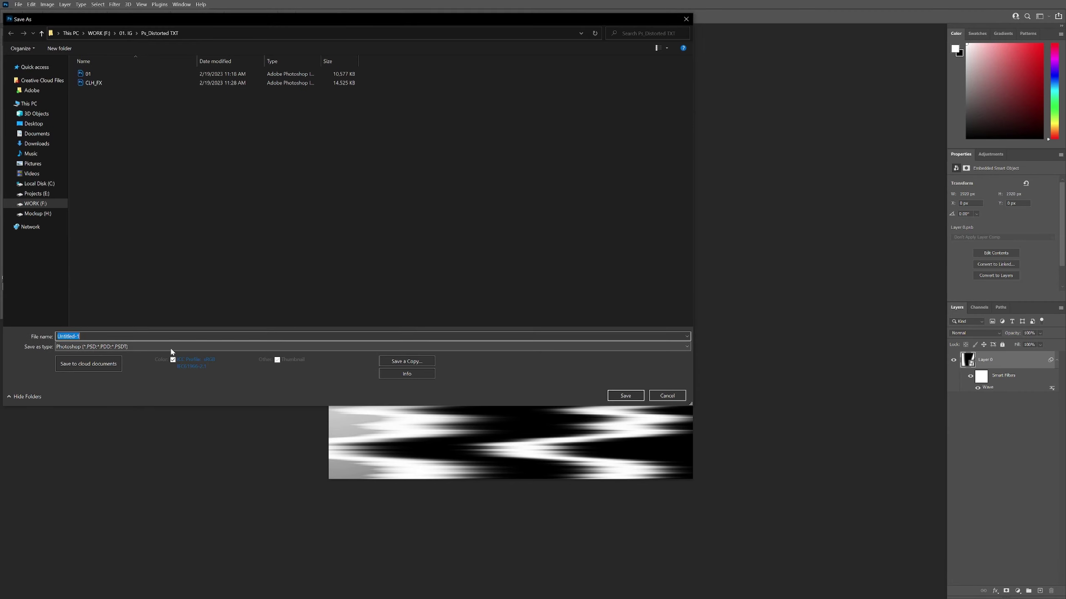
pyautogui.press('Return')
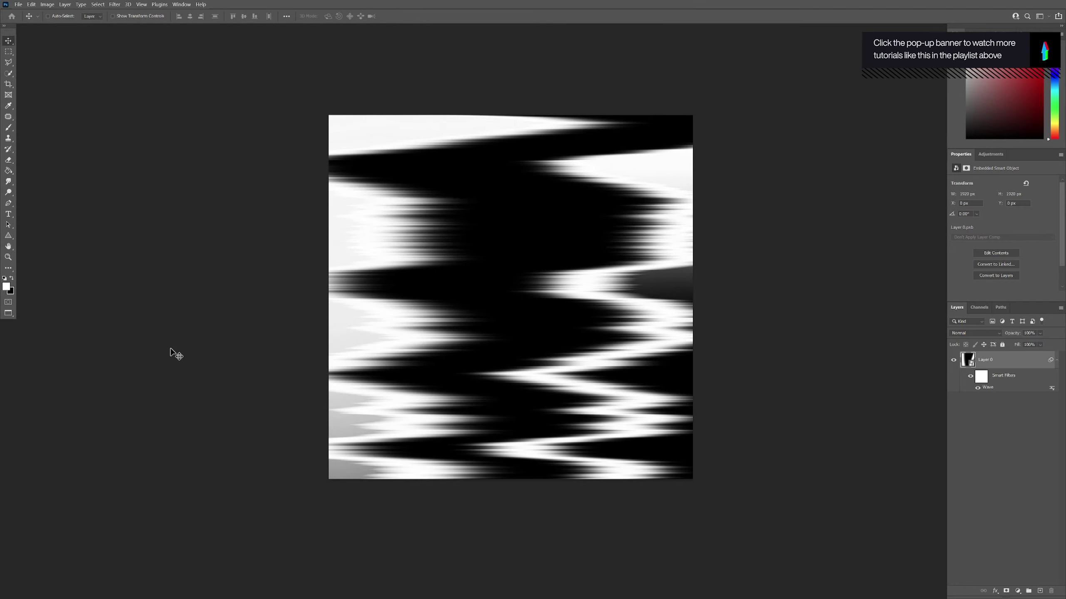
# Add a black (000000) Solid Color fill layer over the image
pyautogui.click(1019, 592)
pyautogui.click(1011, 441)
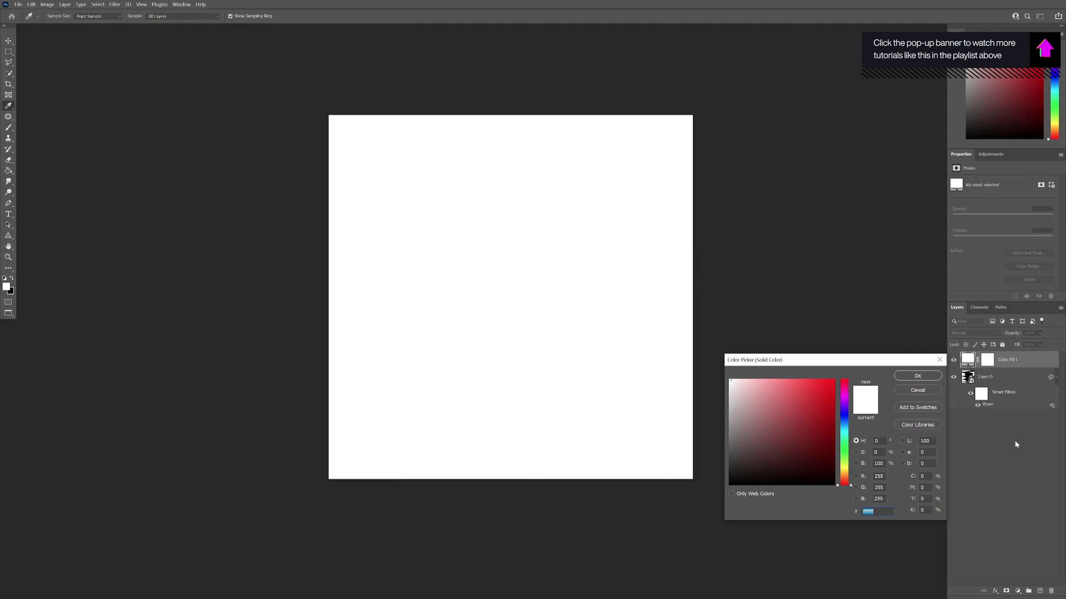
pyautogui.write('000000')
pyautogui.click(933, 376)
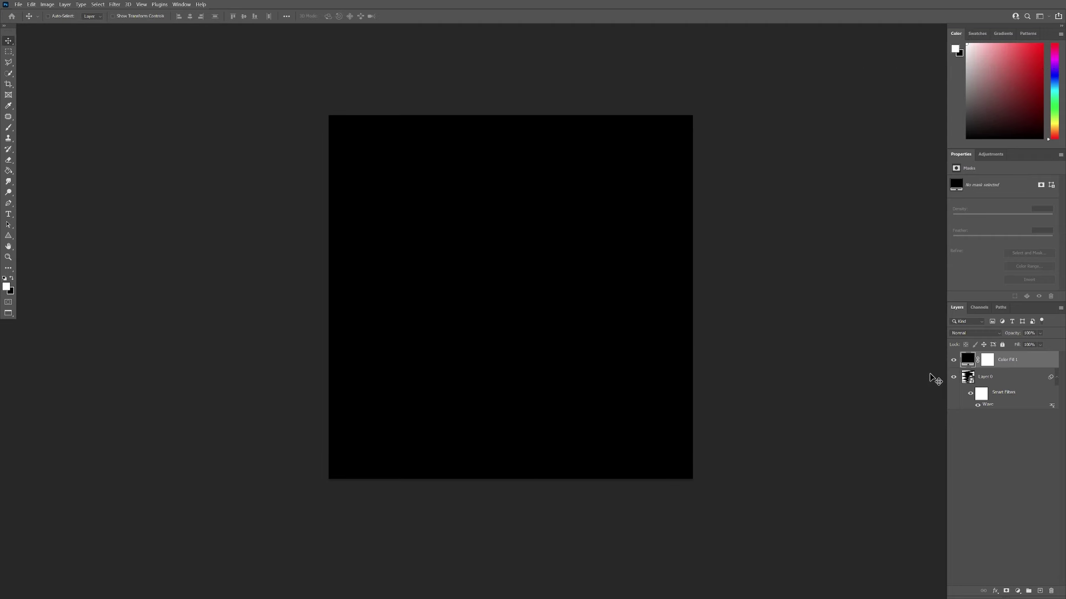
# Paste the PANTER logo as a smart object and scale it up large
pyautogui.hotkey('ctrl', 'v')
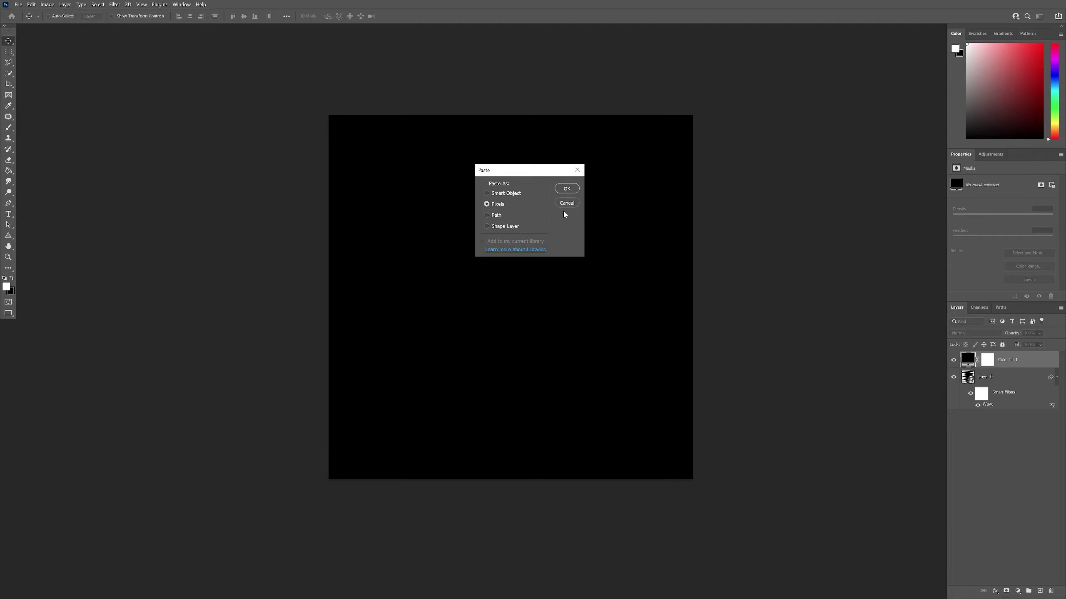
pyautogui.click(509, 195)
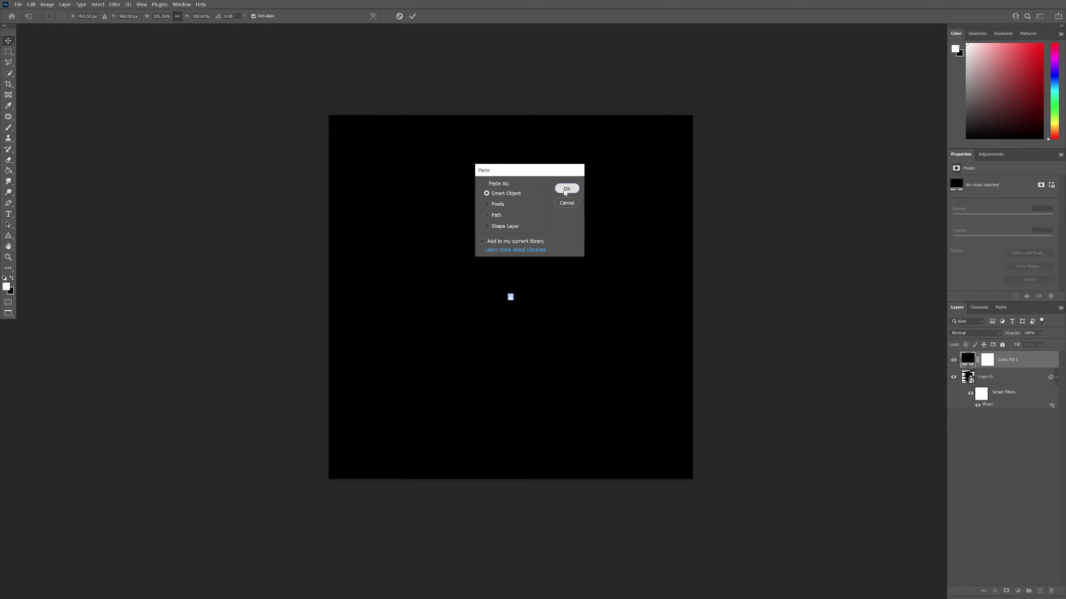
pyautogui.click(564, 189)
pyautogui.moveTo(554, 231); pyautogui.dragTo(638, 173)
pyautogui.moveTo(505, 248); pyautogui.dragTo(505, 248)
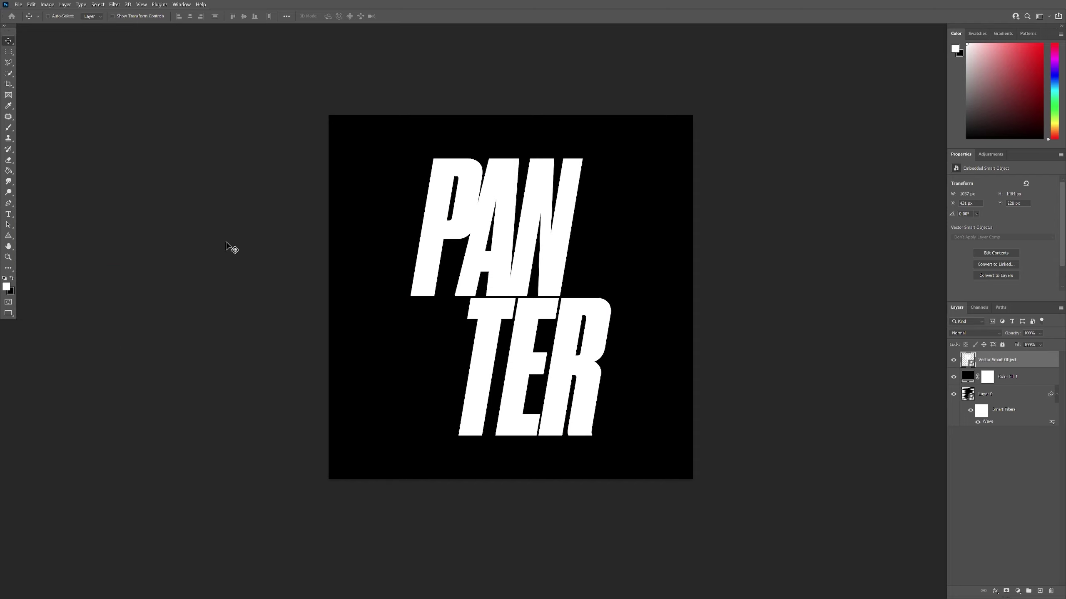
# Merge the black fill and PANTER logo layers into one smart object
pyautogui.keyDown('shift'); pyautogui.click(1028, 379); pyautogui.keyUp('shift')
pyautogui.rightClick(1019, 378)
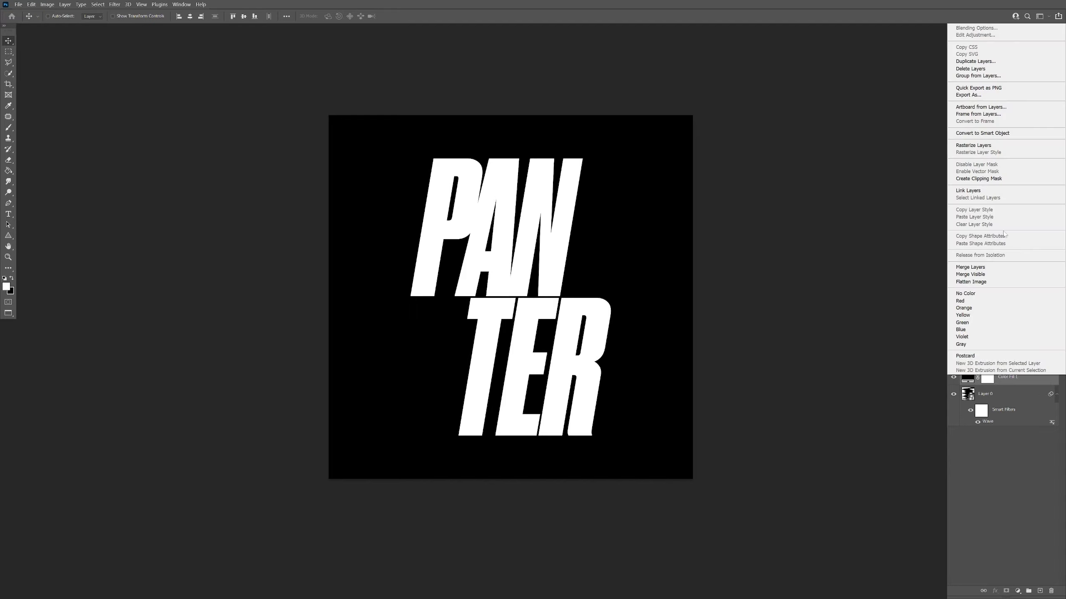
pyautogui.click(990, 133)
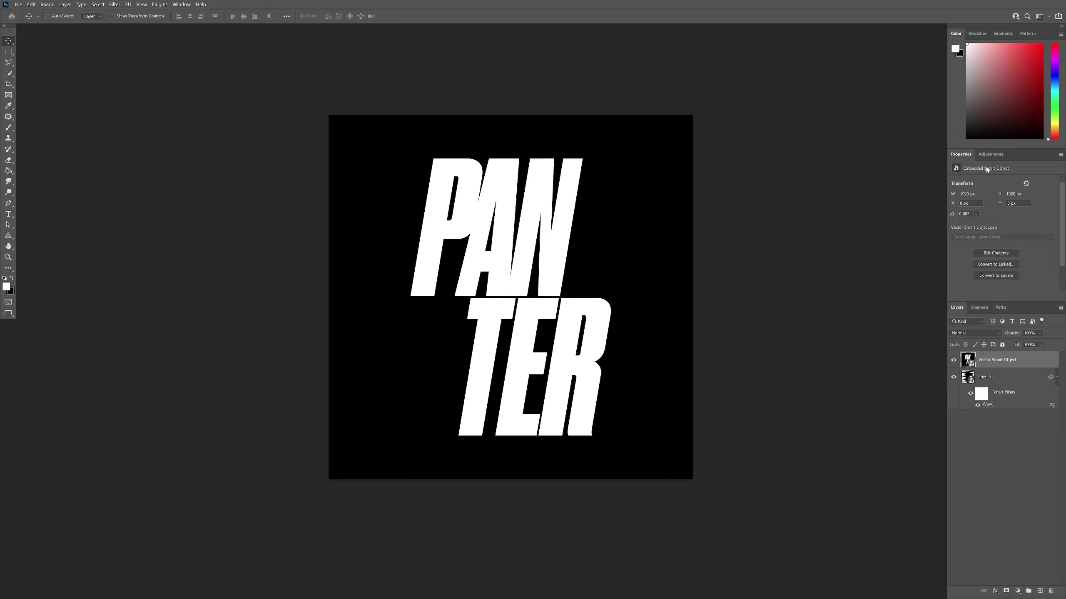
pyautogui.hotkey('ctrl', '+')
# Apply Distort > Displace to the PANTER smart object, using the saved 02 file as the map
pyautogui.click(115, 5)
pyautogui.moveTo(122, 119)
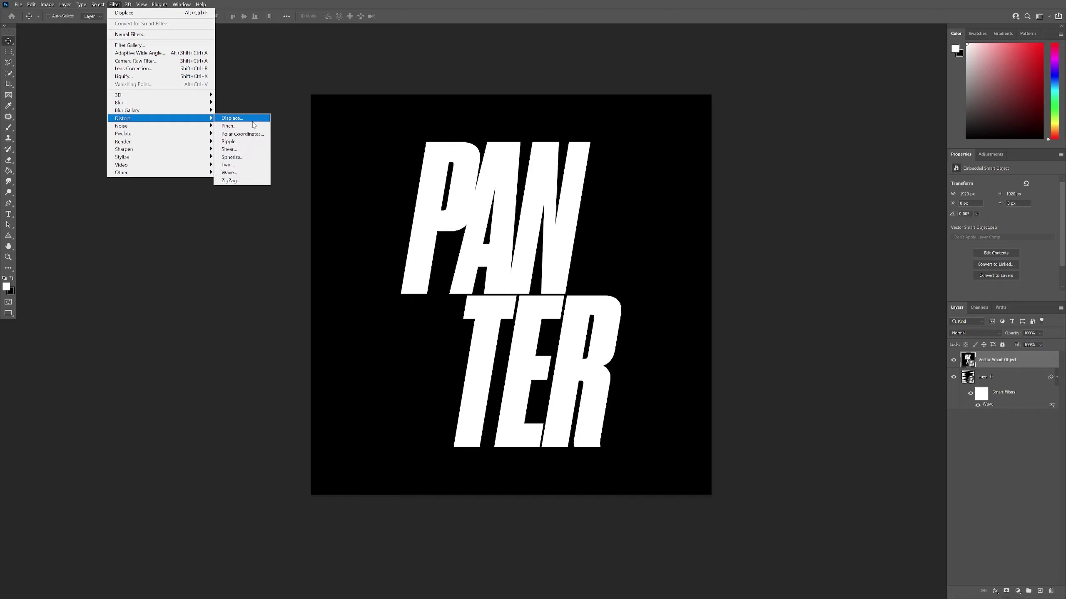
pyautogui.click(252, 121)
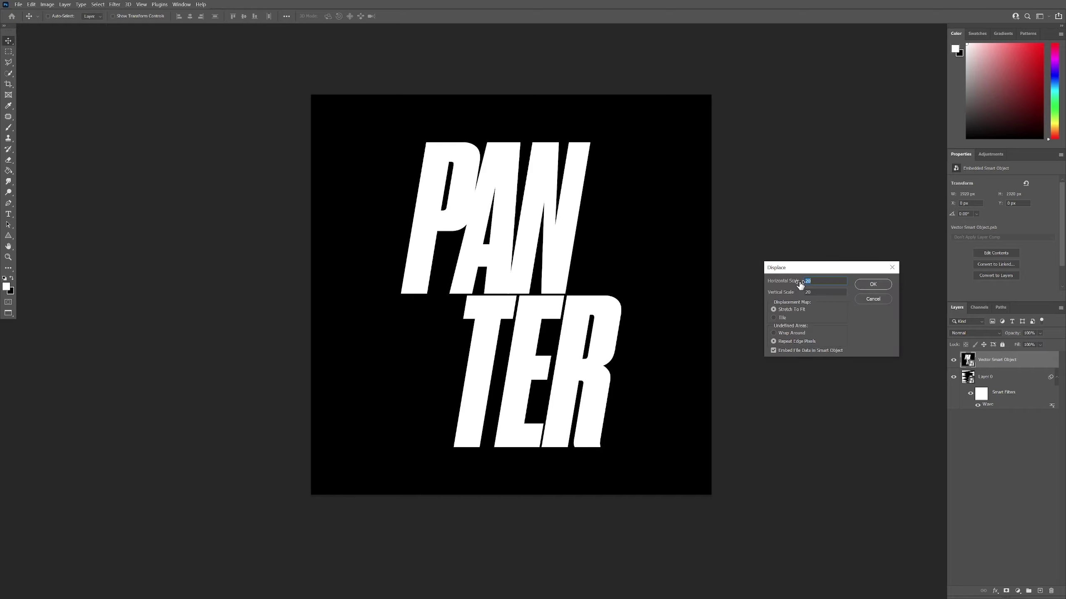
pyautogui.click(874, 286)
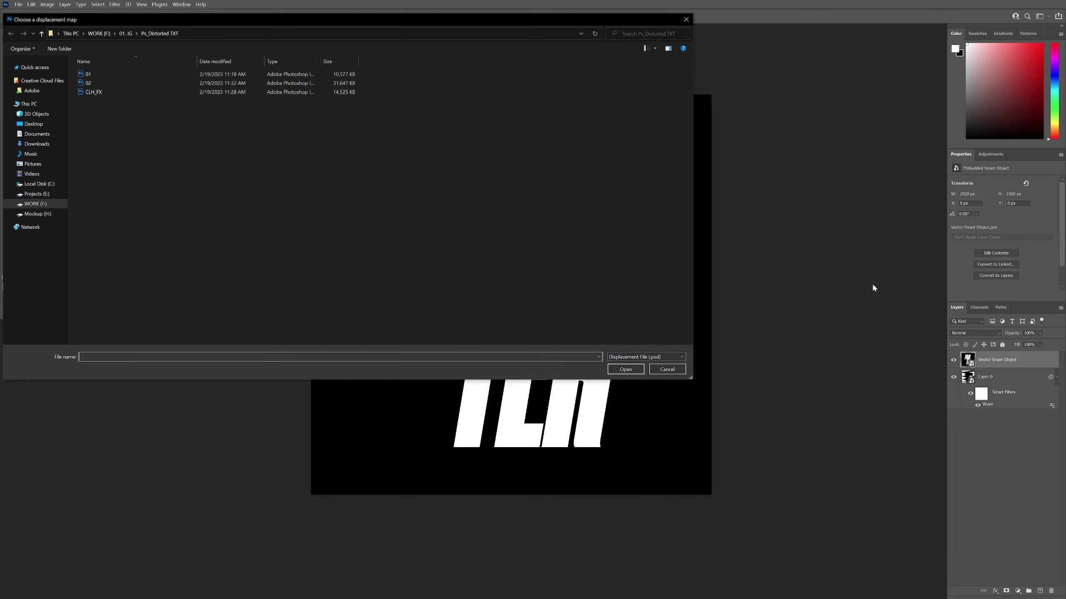
pyautogui.click(88, 83)
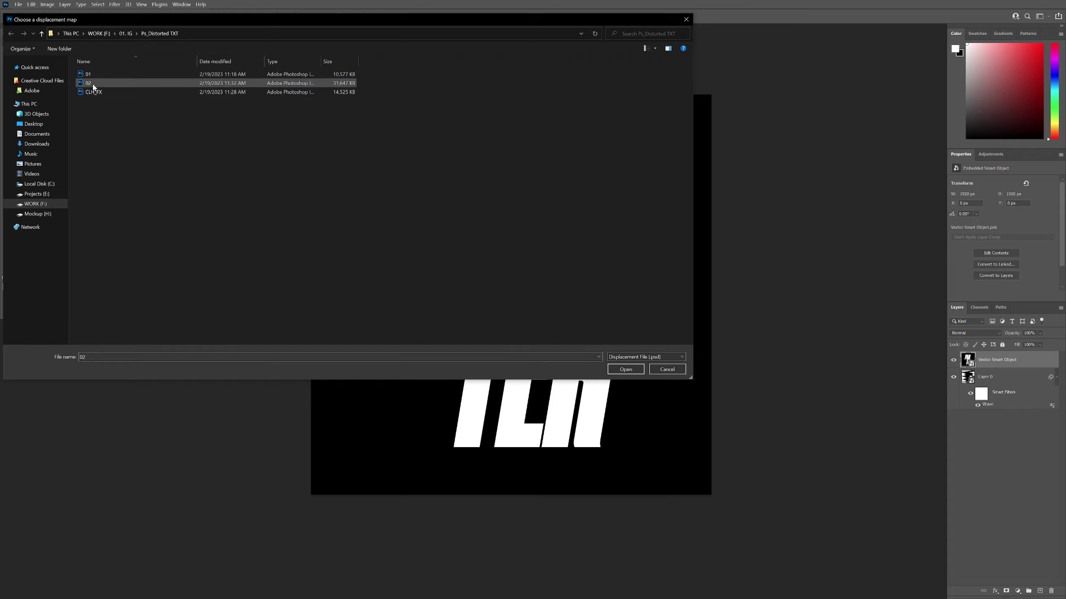
pyautogui.doubleClick(89, 84)
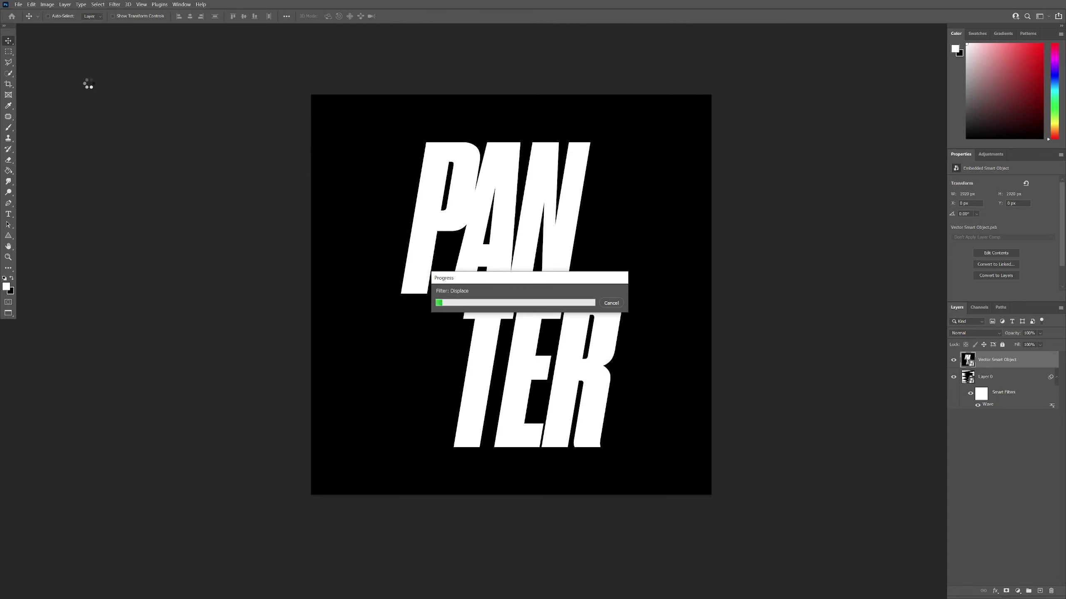